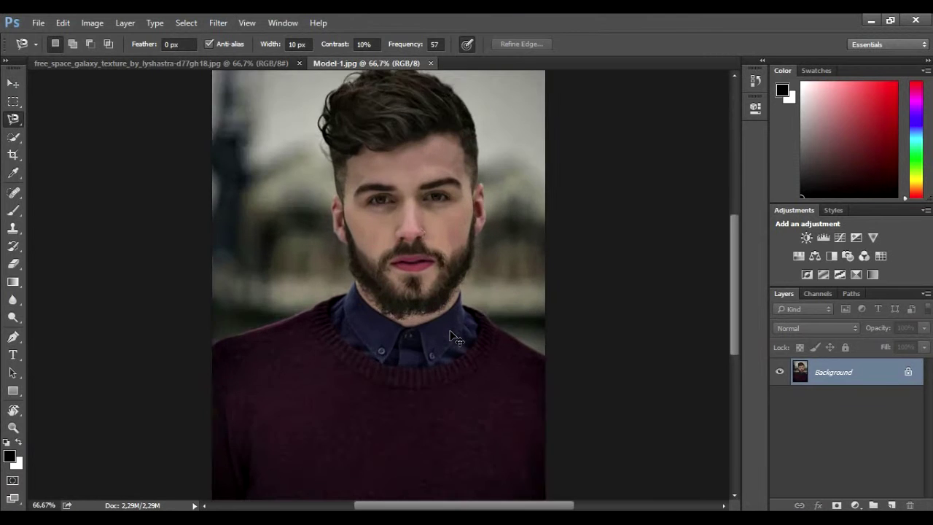
Outline the man's head, including hair, ears and beard, with the Magnetic Lasso and copy it to a new layer.
left_click_drag(579, 244, 558, 377)
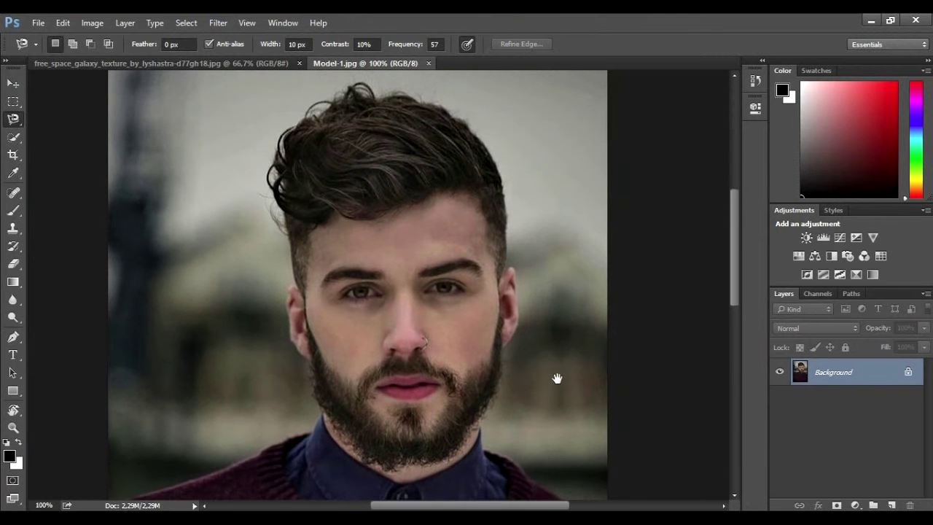
right_click(15, 120)
left_click(76, 144)
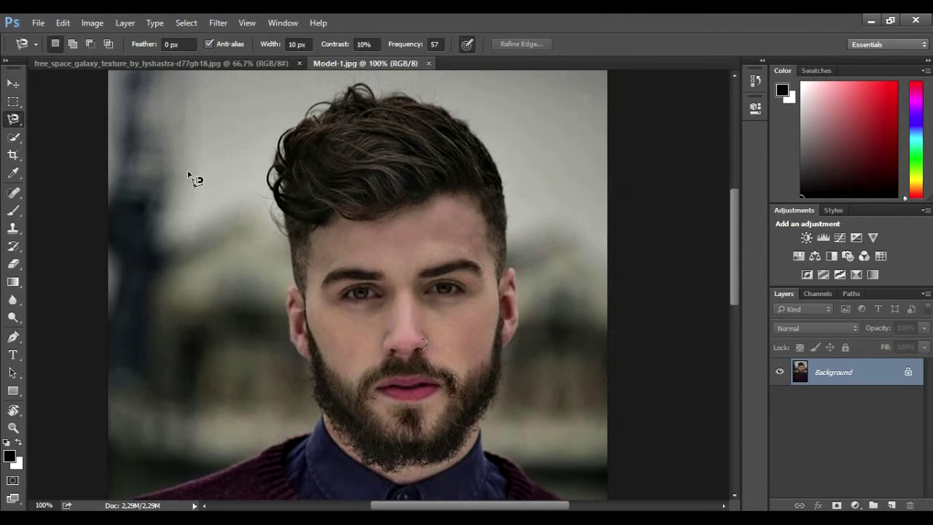
left_click(289, 236)
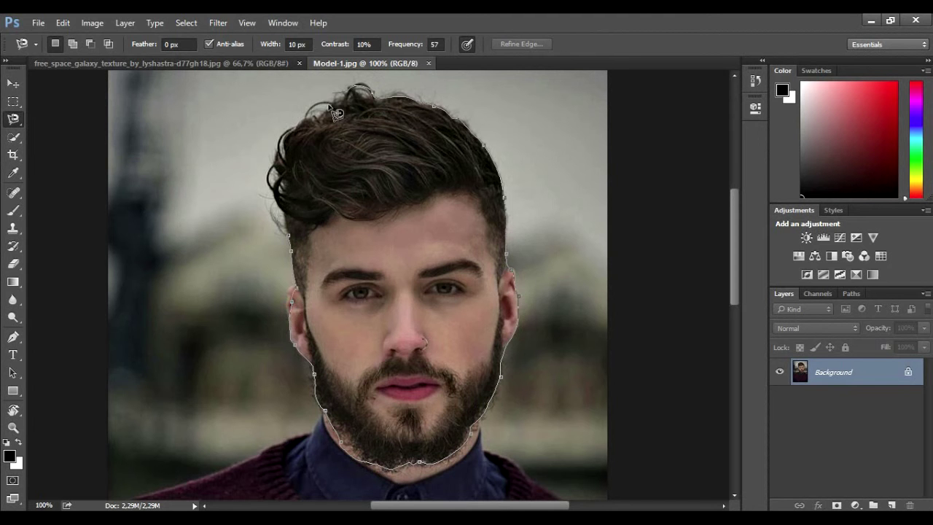
left_click(294, 245)
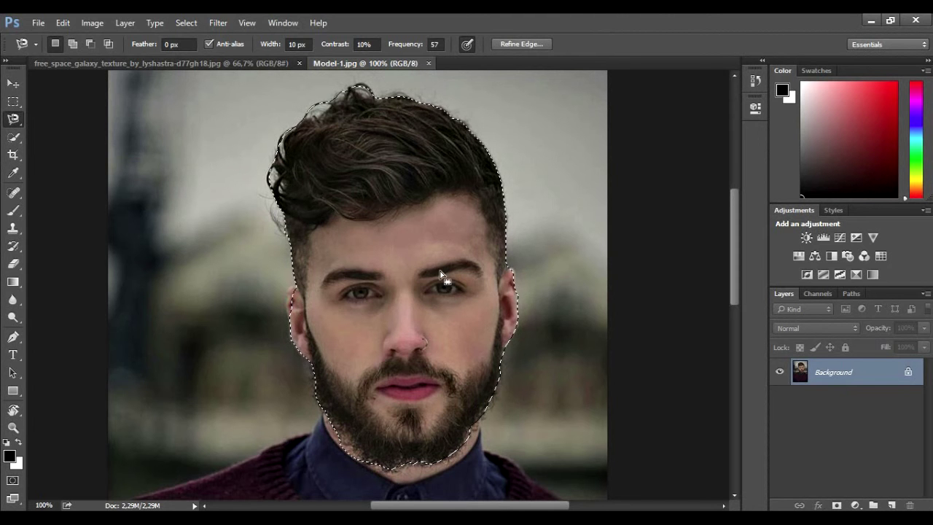
key("ctrl+minus")
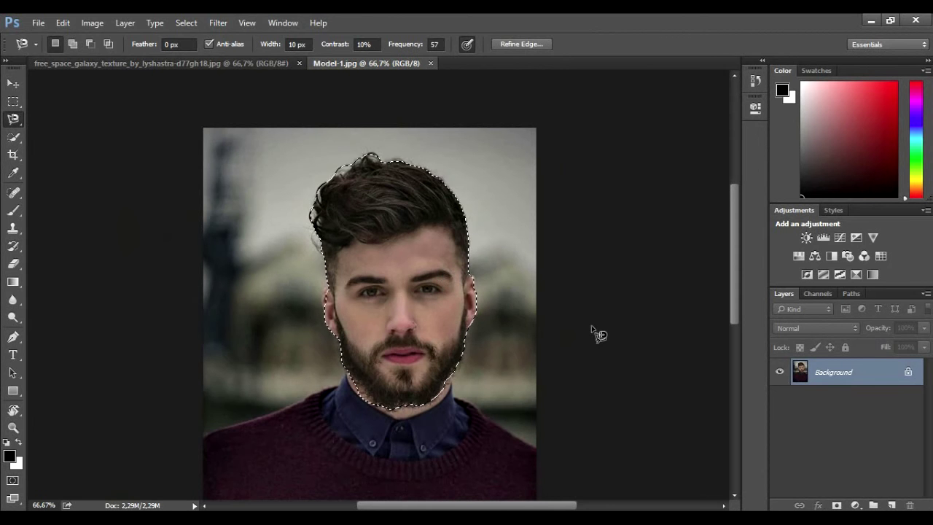
key("ctrl+j")
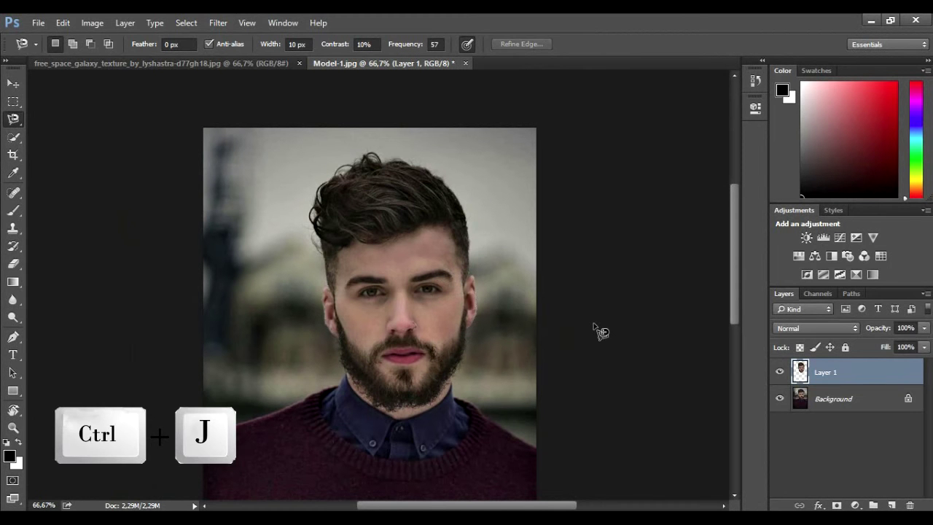
Apply a Threshold adjustment with level 61 to the copied head layer.
left_click(92, 23)
mouse_move(104, 63)
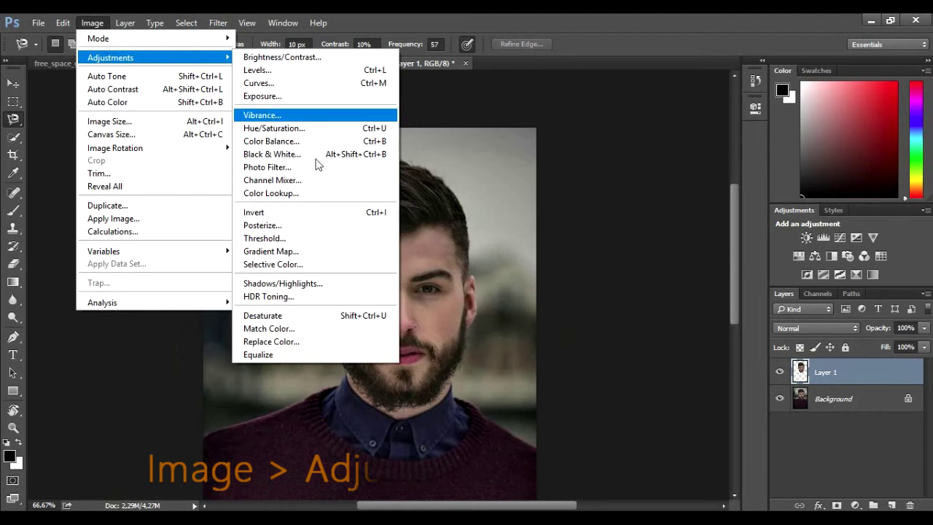
left_click(263, 239)
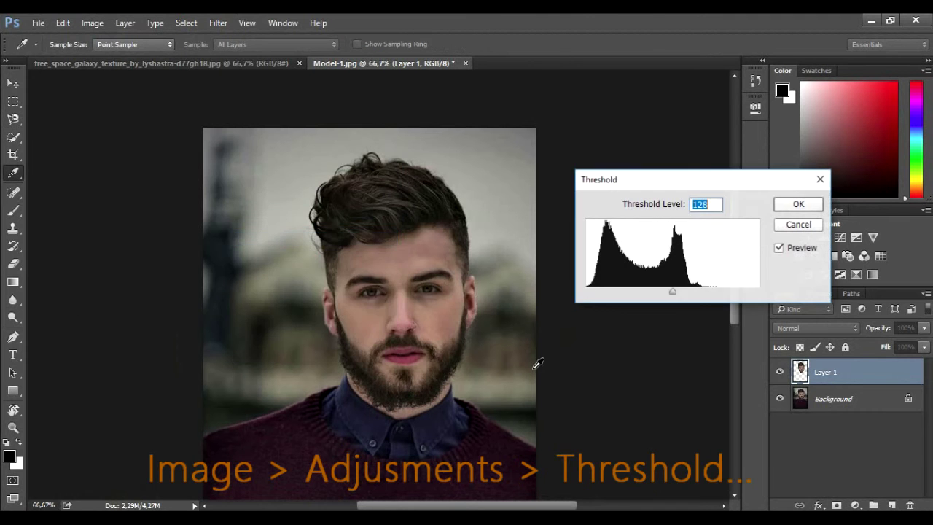
left_click_drag(675, 300, 625, 303)
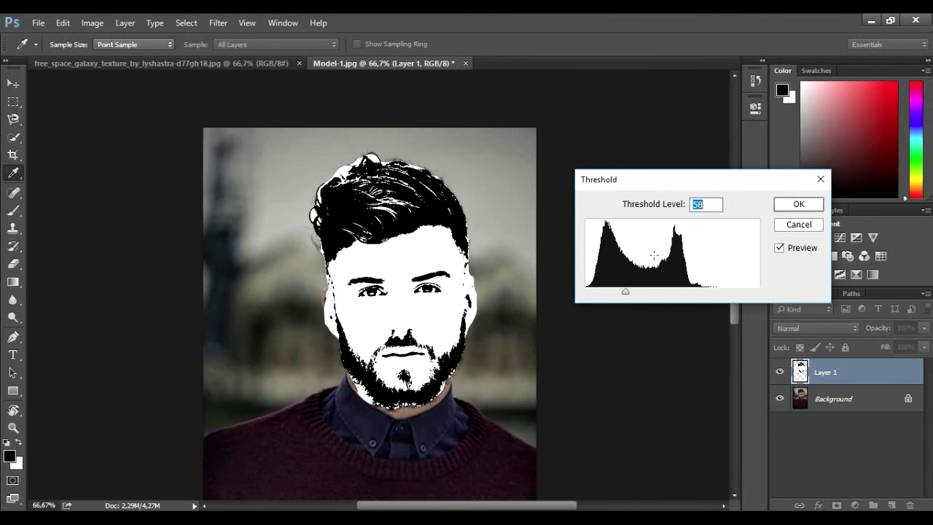
left_click_drag(629, 296, 627, 294)
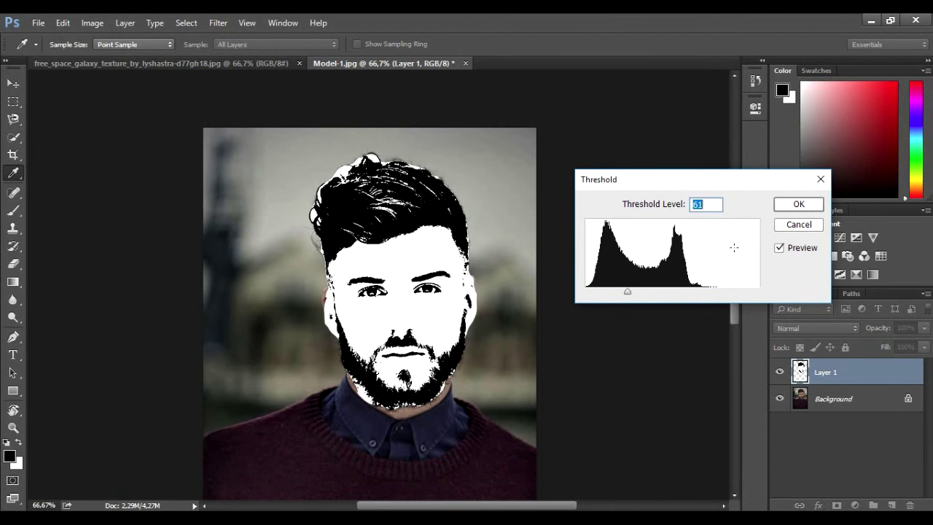
left_click(793, 207)
key("l")
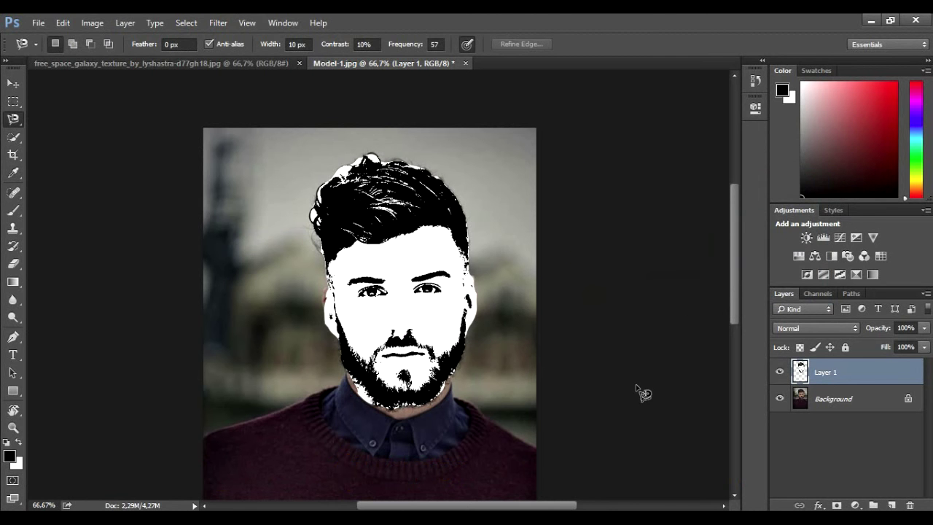
Select the Shadows of the thresholded head with Color Range and copy the selected pixels.
left_click(191, 23)
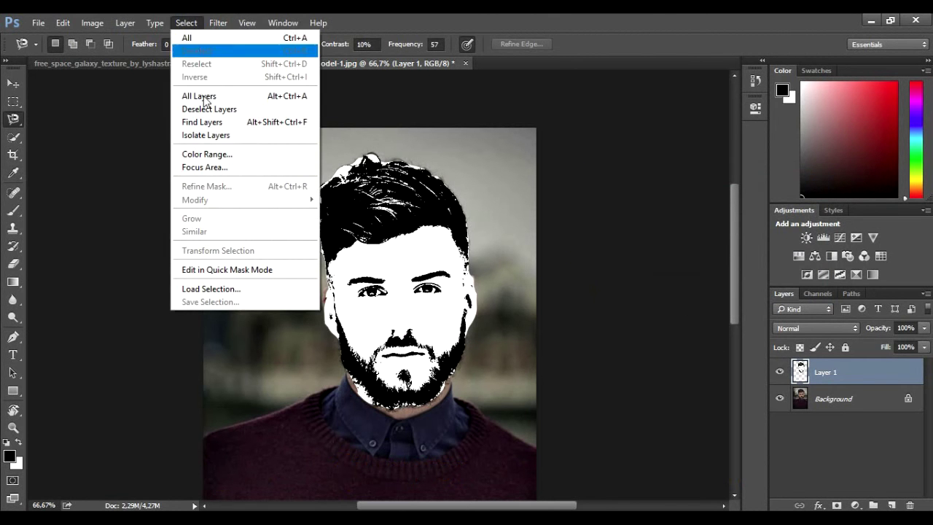
left_click(206, 155)
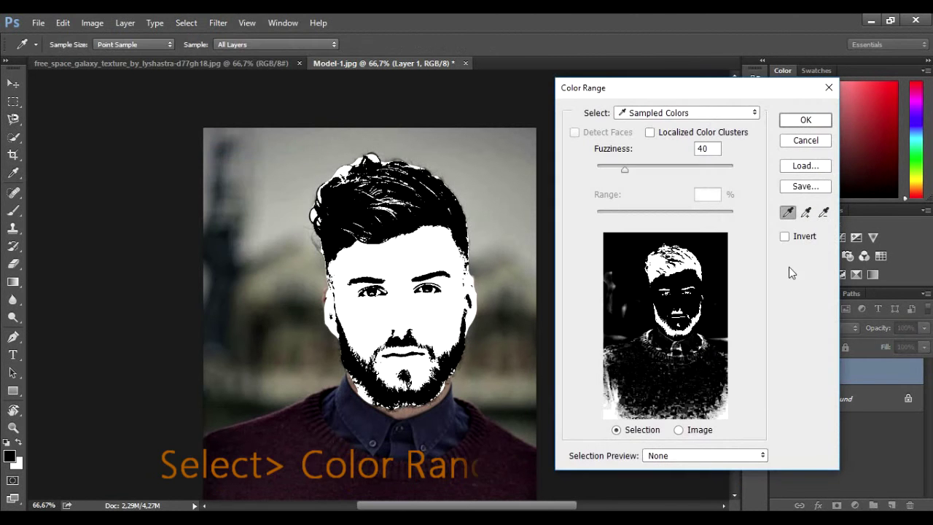
left_click(692, 112)
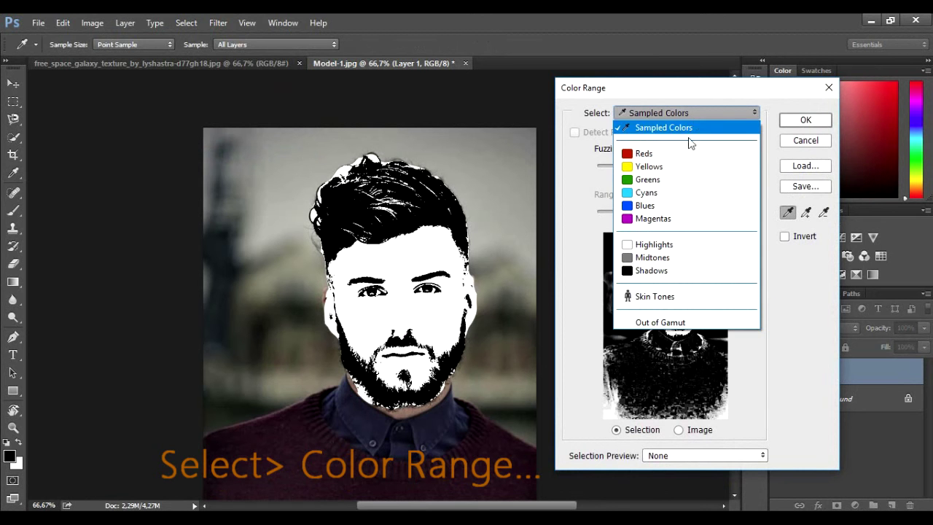
left_click(677, 272)
left_click(805, 121)
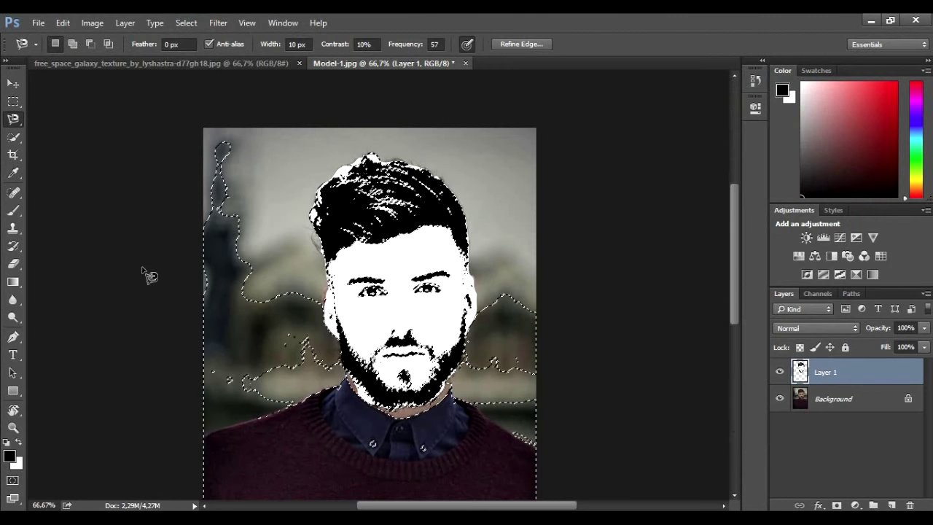
left_click(62, 23)
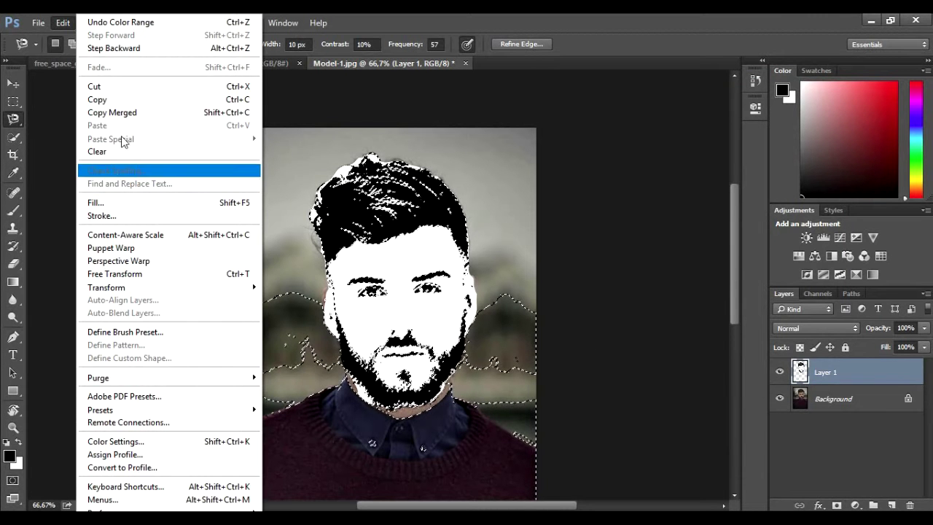
left_click(156, 103)
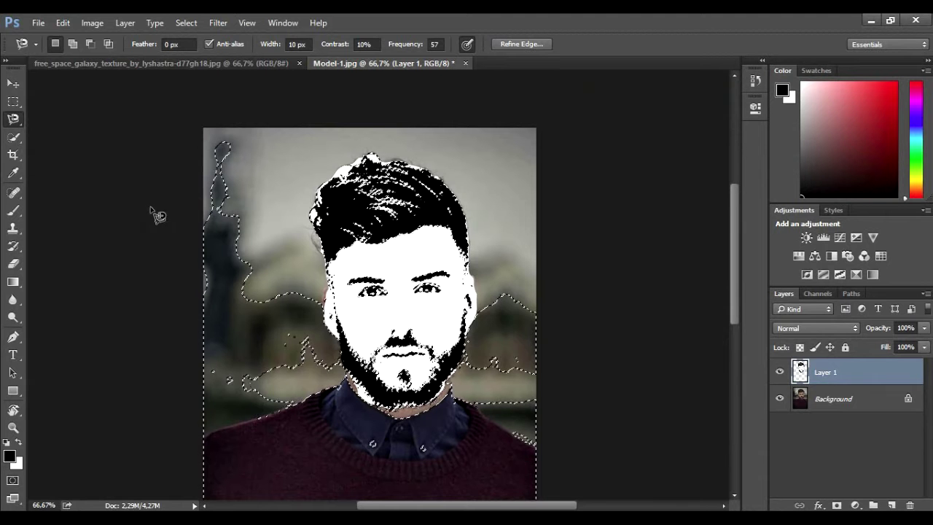
Create a new document 1920 pixels wide and 1080 pixels high.
left_click(39, 22)
left_click(49, 39)
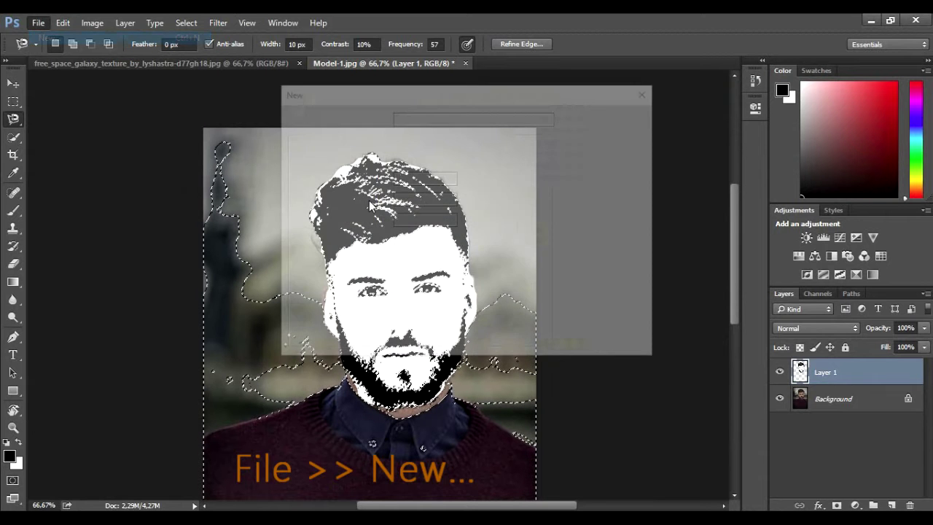
key("Tab")
type("1920")
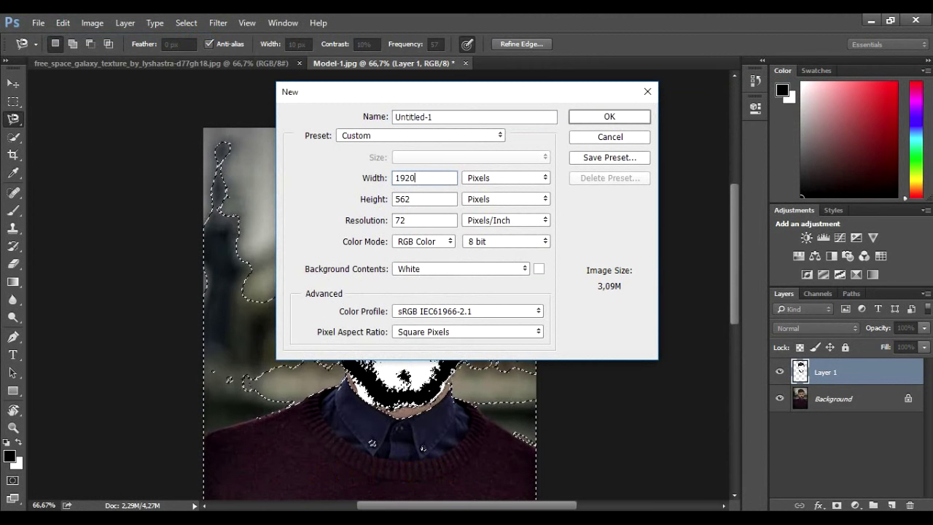
key("Tab")
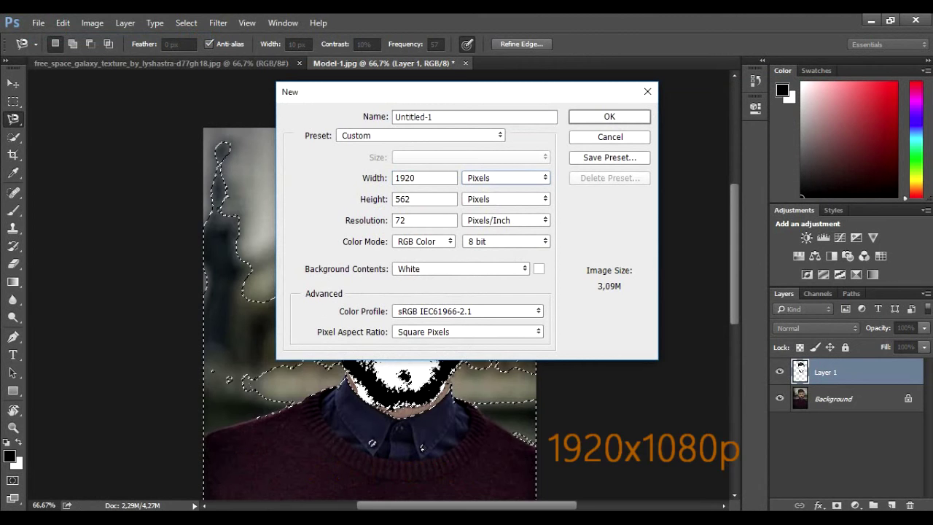
type("1080")
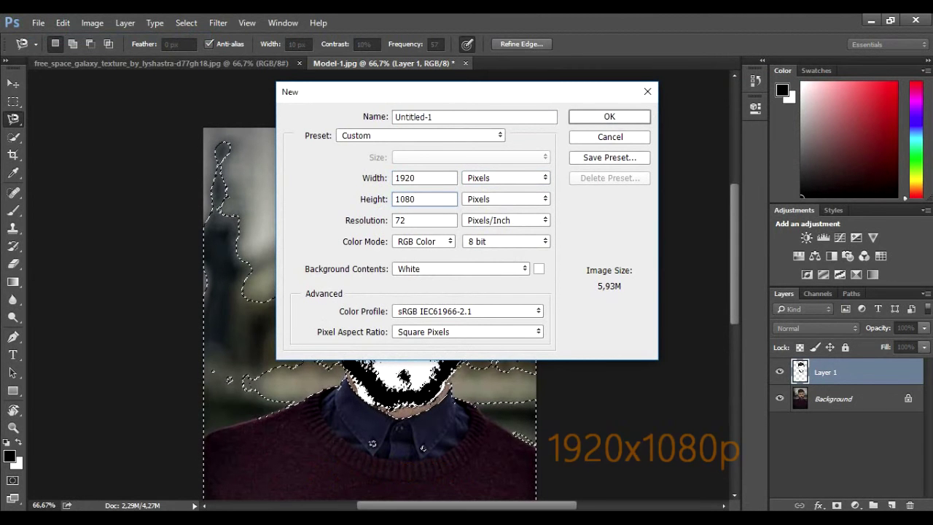
key("Return")
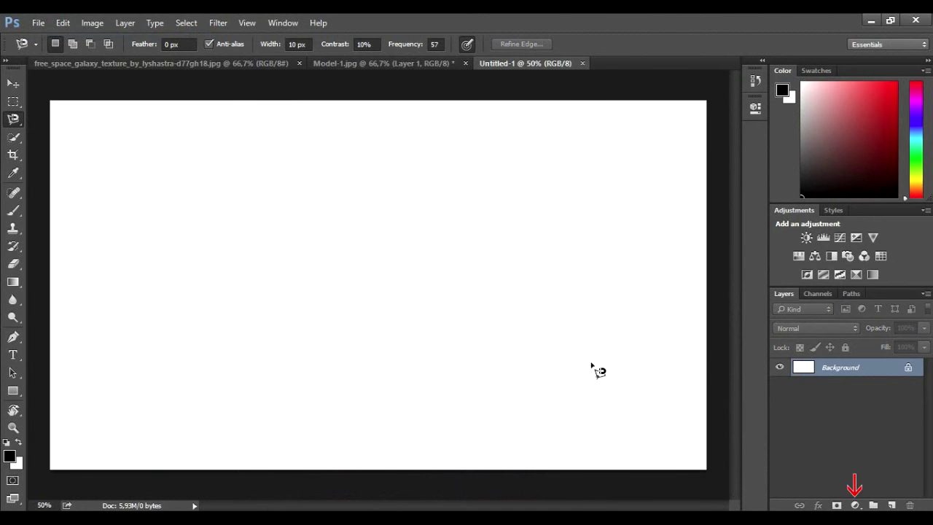
Add a gradient fill layer above the white background using the Foreground to Transparent preset.
left_click(855, 505)
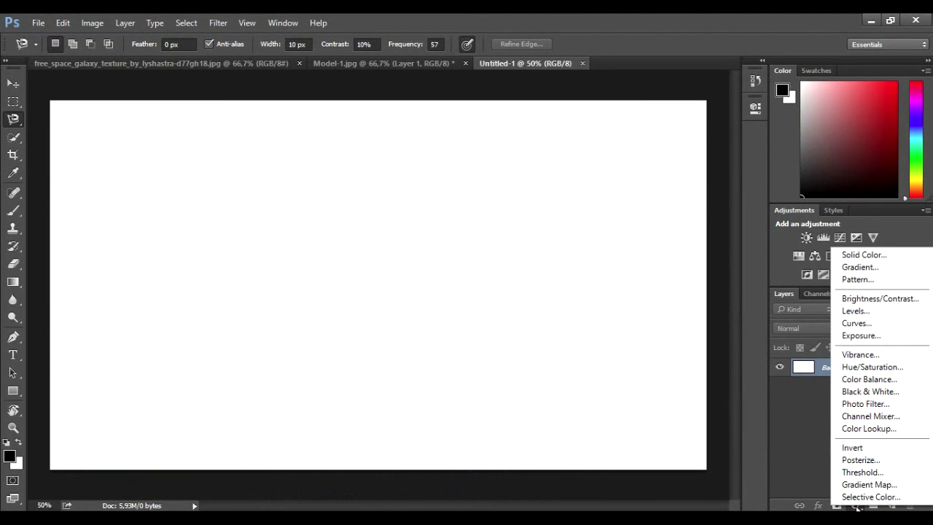
left_click(869, 268)
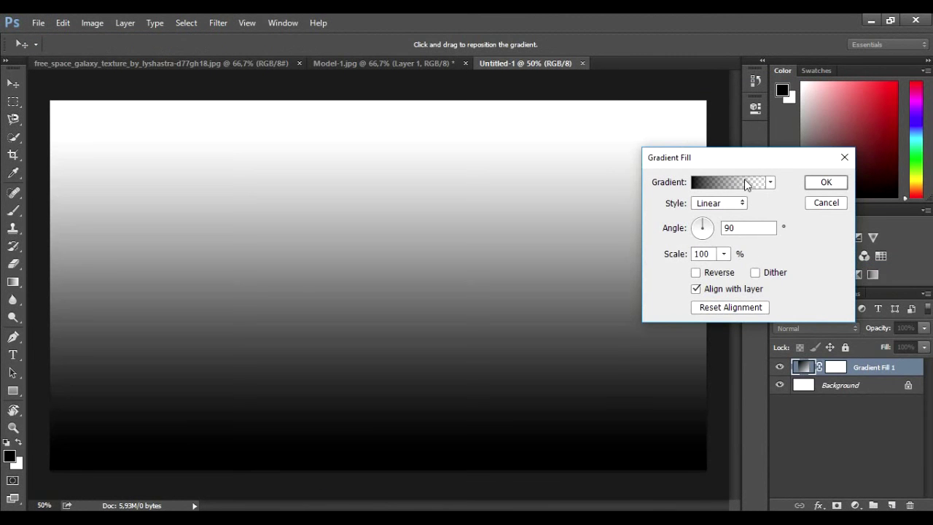
left_click(746, 184)
left_click(366, 121)
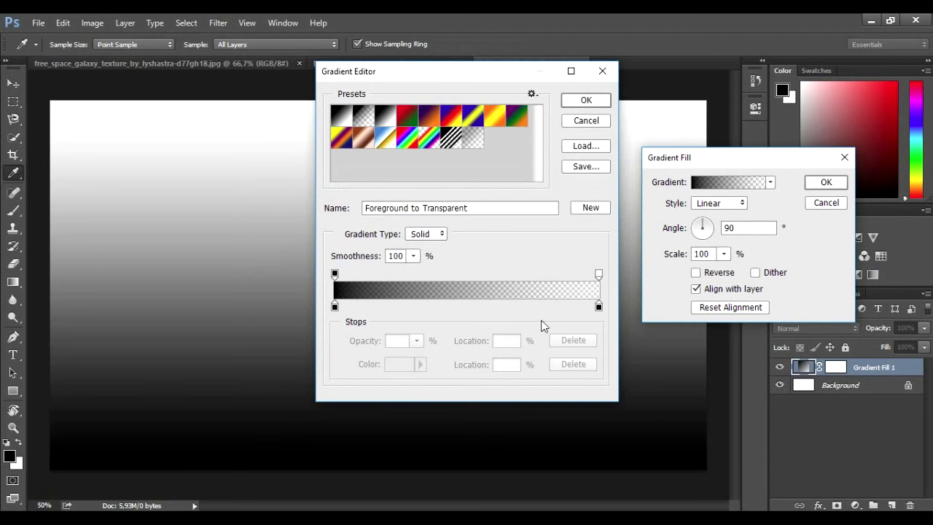
left_click(586, 101)
Make the gradient fill radial and reversed with a scale of 278%, and apply it.
left_click(742, 202)
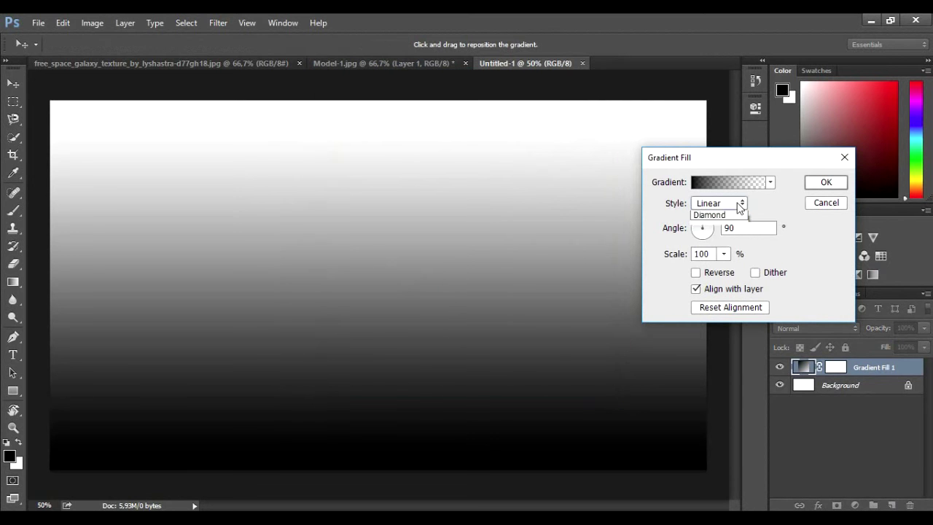
left_click(716, 227)
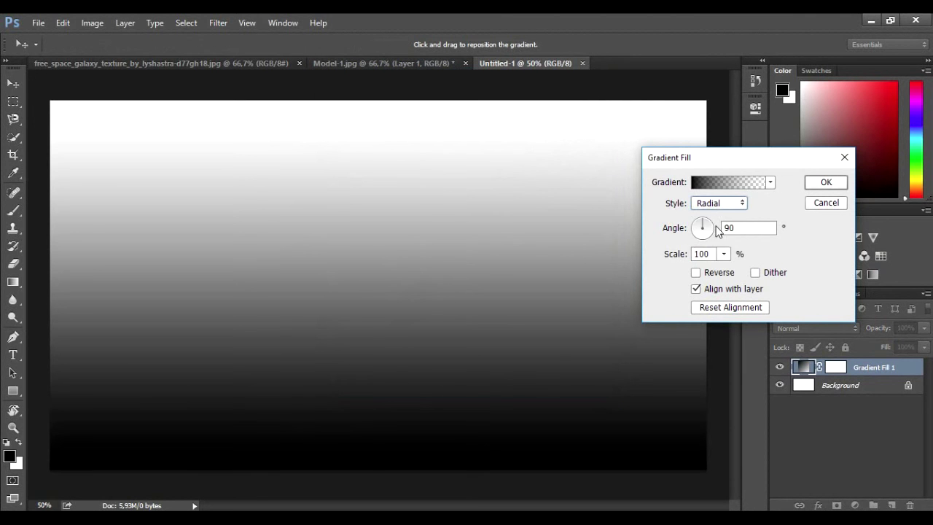
left_click(696, 273)
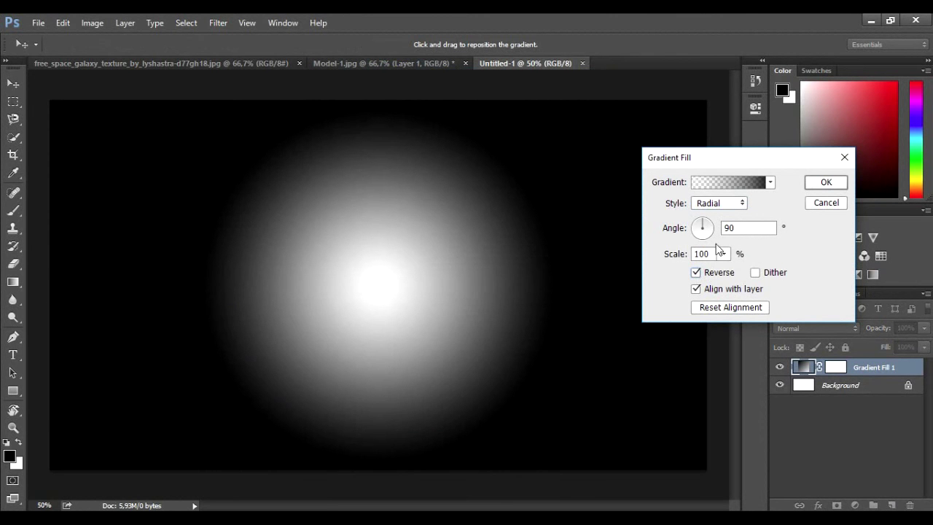
left_click(723, 254)
left_click_drag(730, 275, 737, 272)
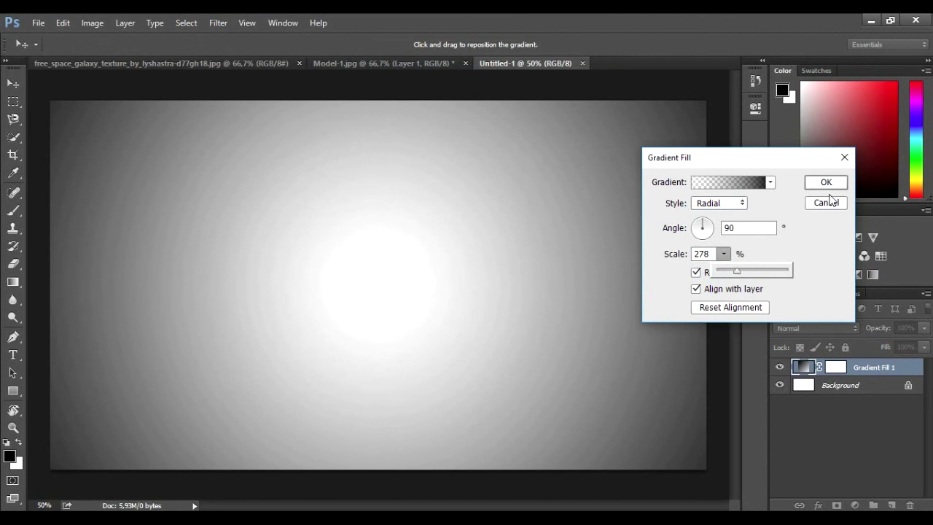
left_click(826, 183)
key("l")
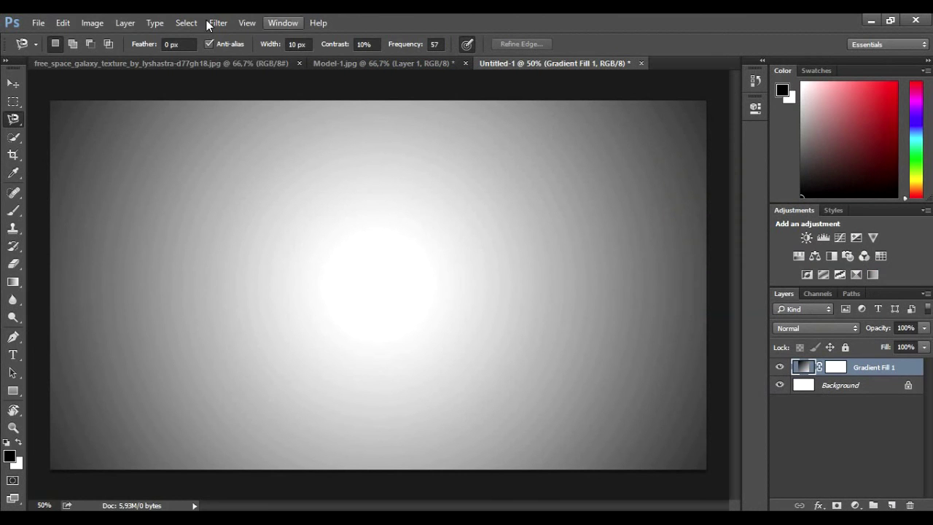
Paste the copied black face artwork over the gradient, enlarge it to about 167% near the canvas centre and apply the transformation.
left_click(63, 22)
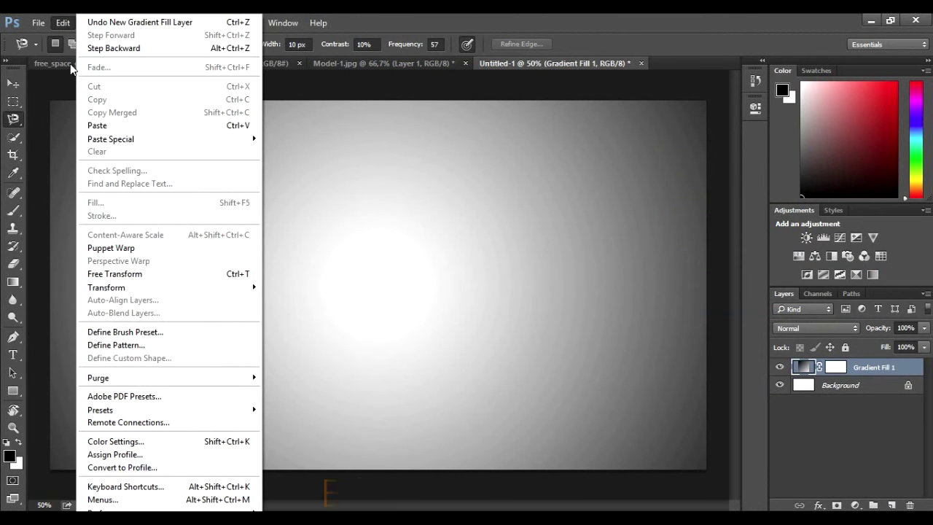
left_click(151, 127)
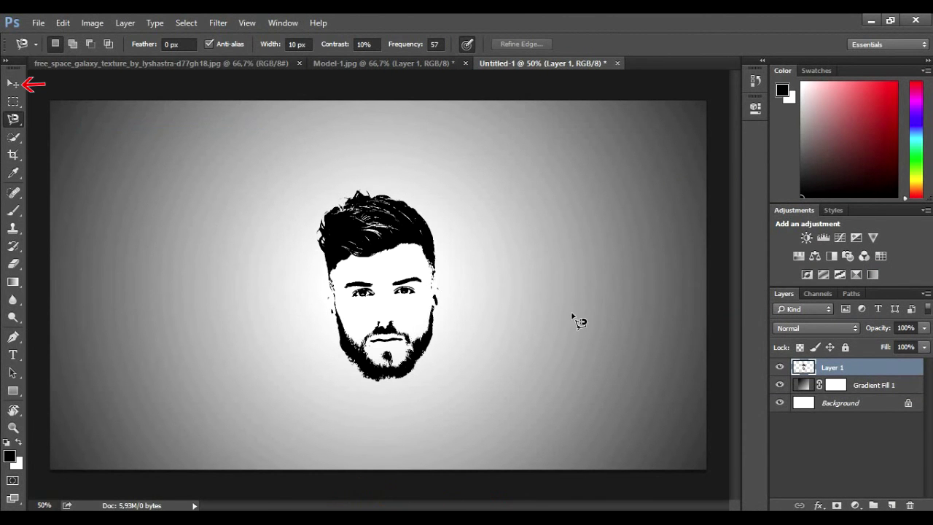
left_click(13, 83)
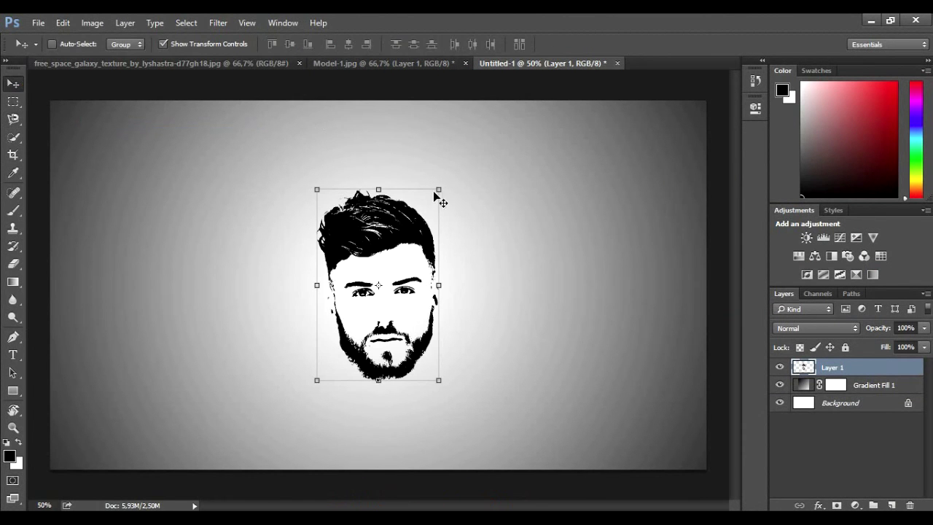
left_click_drag(439, 191, 620, 125)
left_click_drag(453, 182, 408, 249)
left_click(13, 84)
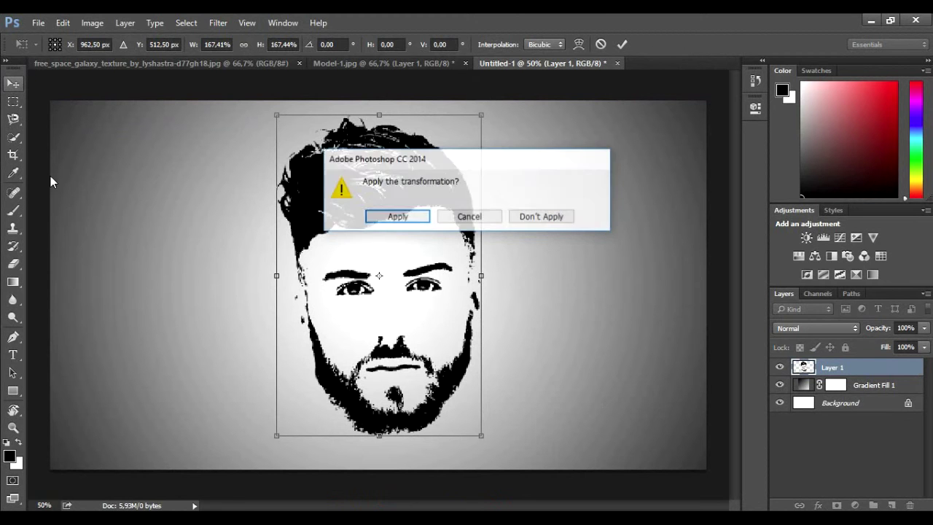
left_click(397, 216)
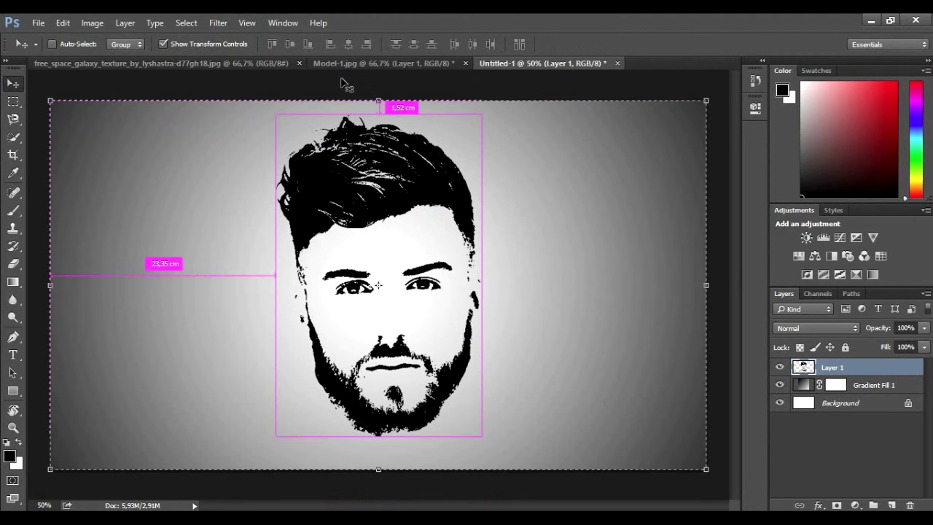
Centre the black face artwork horizontally and vertically on the canvas and clear the selection.
key("ctrl+a")
left_click(289, 43)
left_click(349, 47)
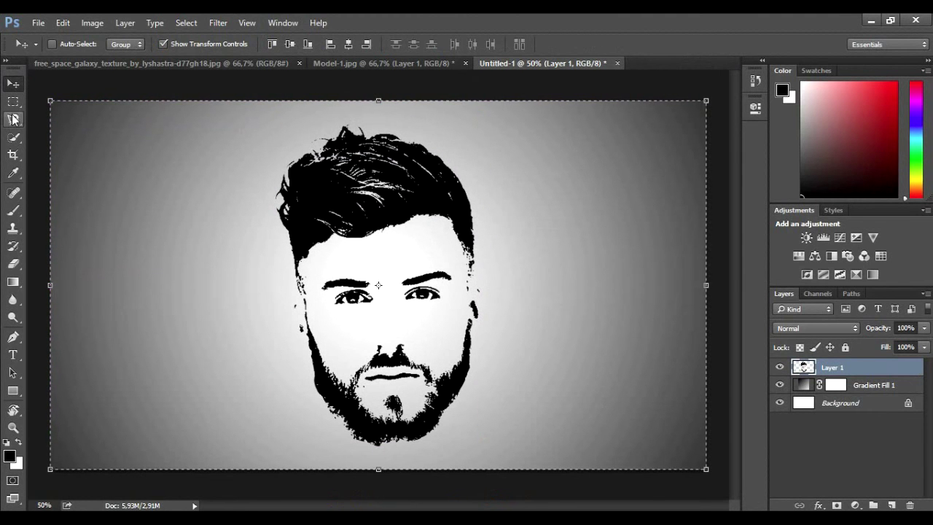
left_click(13, 101)
key("ctrl+d")
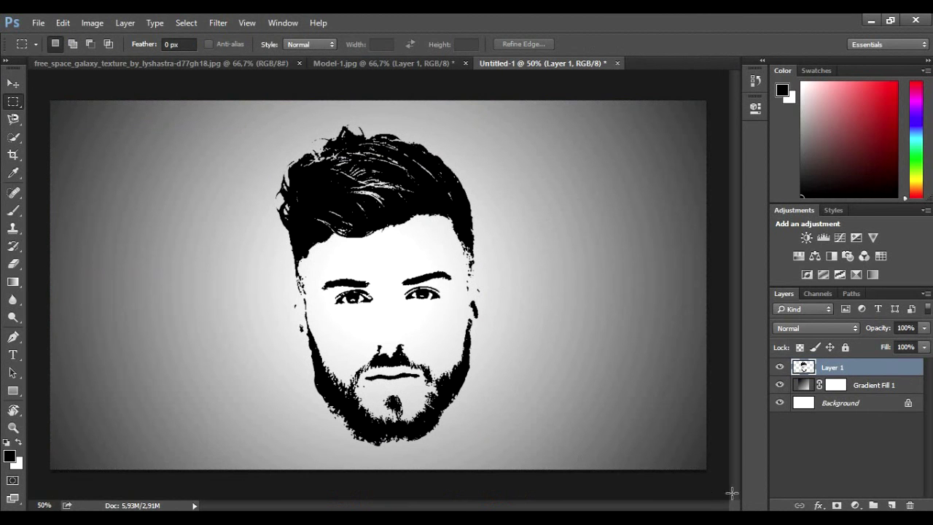
Copy the galaxy texture image into the face document as a new layer and close the texture's window.
left_click_drag(288, 64, 606, 119)
left_click_drag(556, 319, 556, 319)
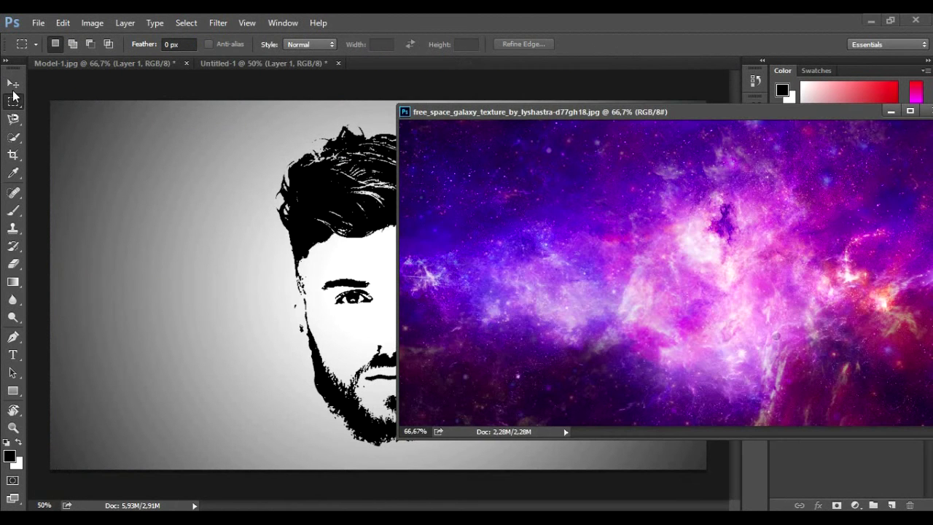
left_click(13, 84)
left_click_drag(609, 268, 368, 288)
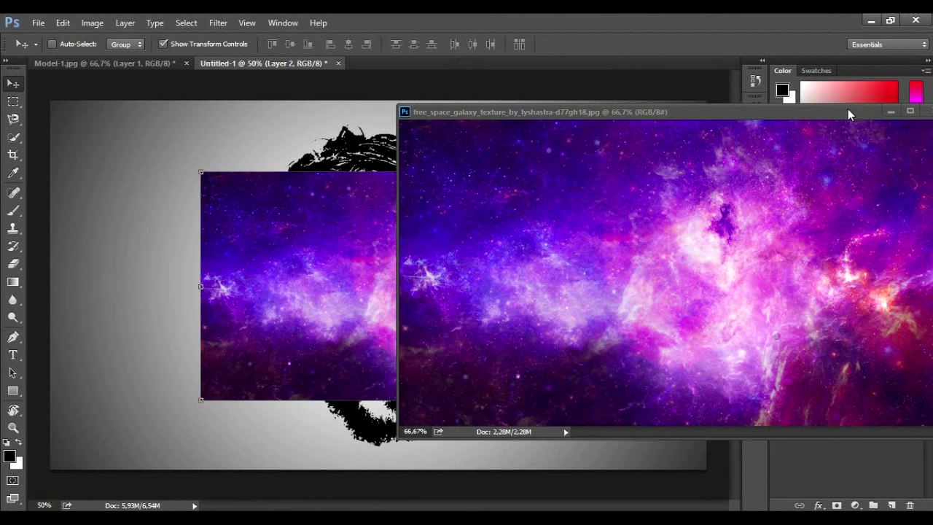
left_click_drag(848, 109, 832, 109)
left_click(912, 111)
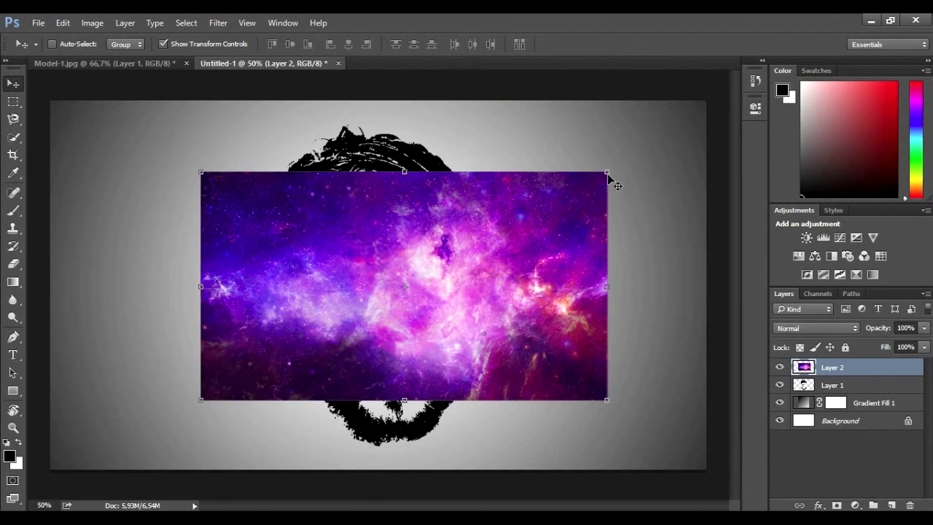
Enlarge the galaxy texture layer to about 165%, position it to cover nearly the whole canvas and apply the transformation.
left_click_drag(609, 171, 776, 97)
left_click_drag(647, 193, 558, 235)
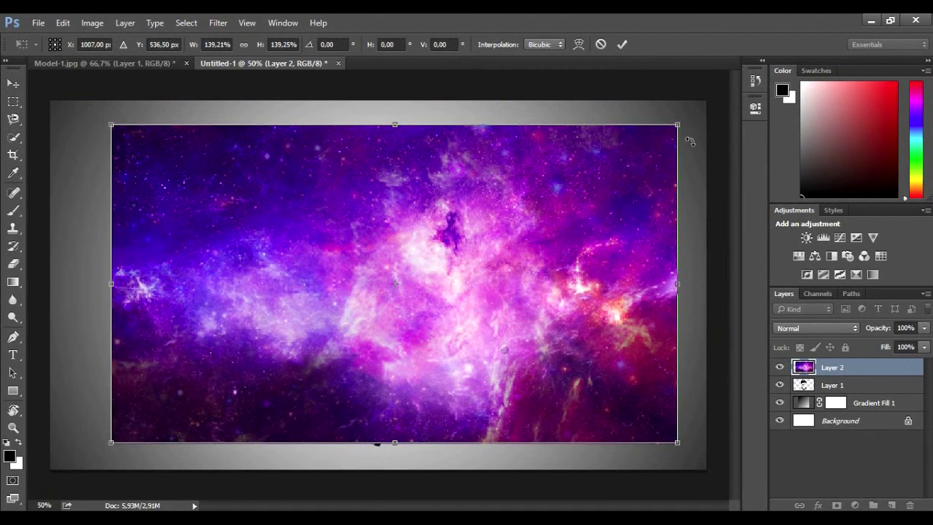
left_click_drag(679, 126, 729, 89)
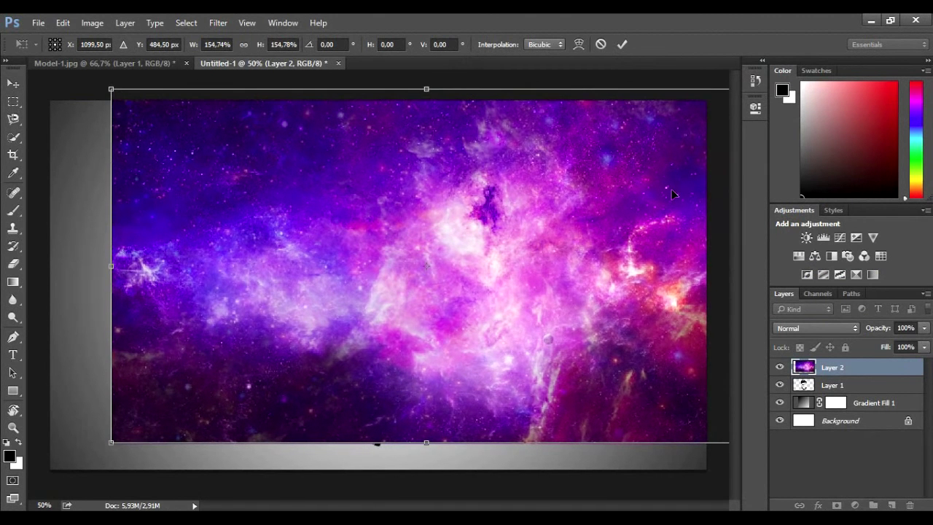
left_click_drag(631, 363, 584, 371)
left_click_drag(693, 100, 708, 80)
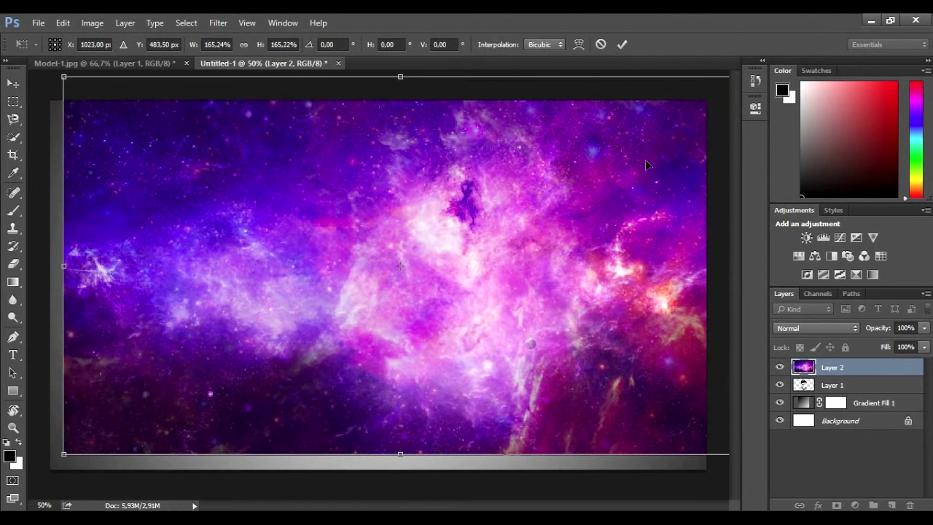
left_click_drag(645, 159, 624, 165)
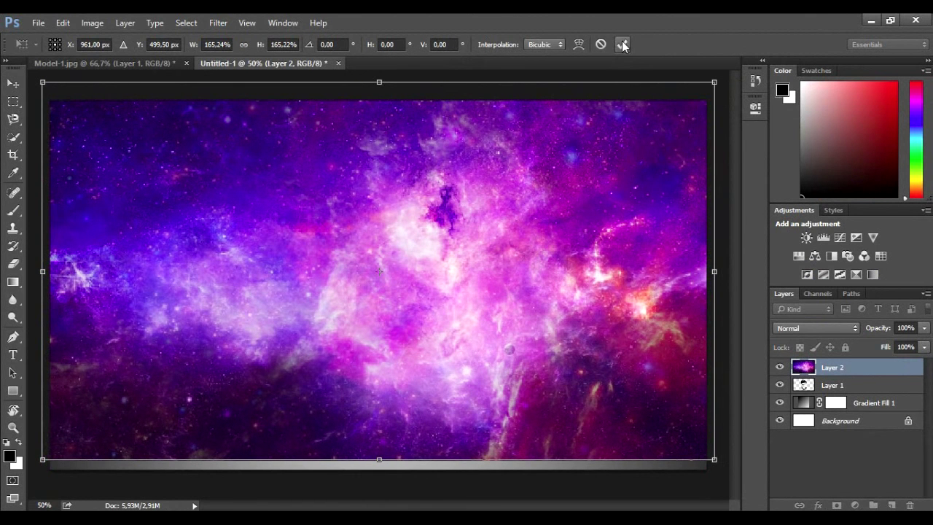
left_click(623, 44)
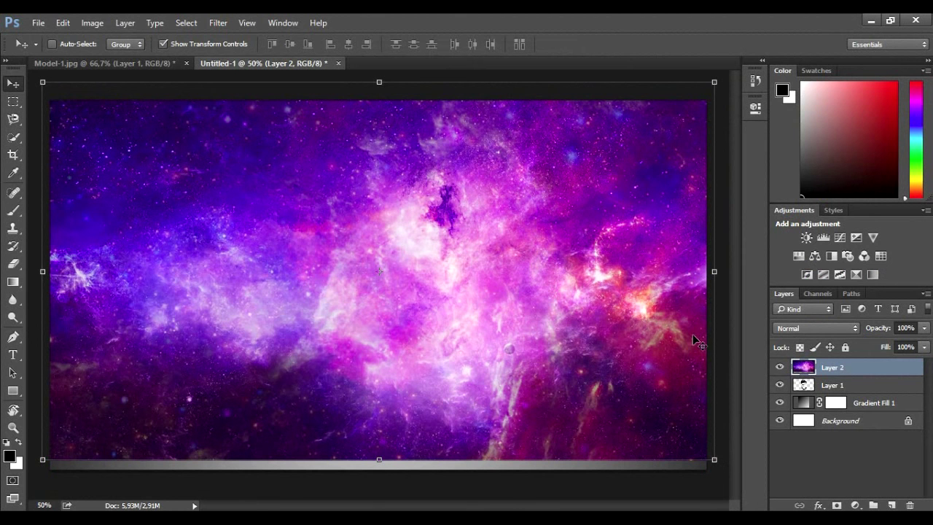
Clip the galaxy texture layer to the face layer beneath it with a clipping mask.
left_click(867, 386)
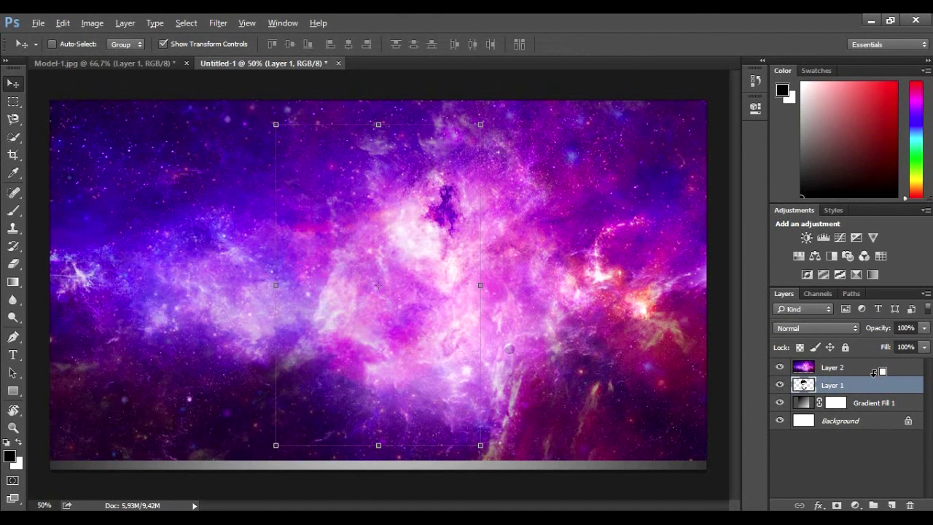
left_click(874, 372, "alt")
key("ctrl+minus")
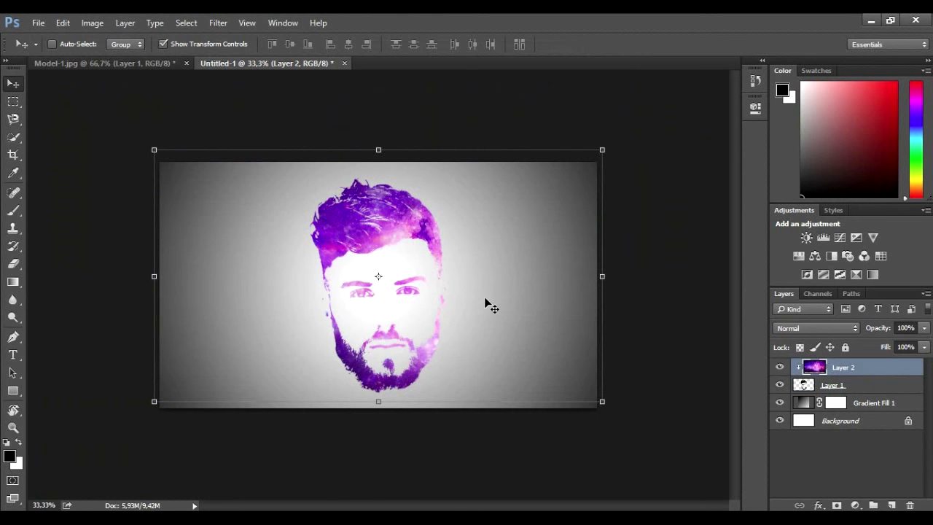
Scale the clipped galaxy texture to about 95%, rotated 13.85° and repositioned over the face, apply the transformation and select the Background layer.
left_click_drag(485, 297, 529, 321)
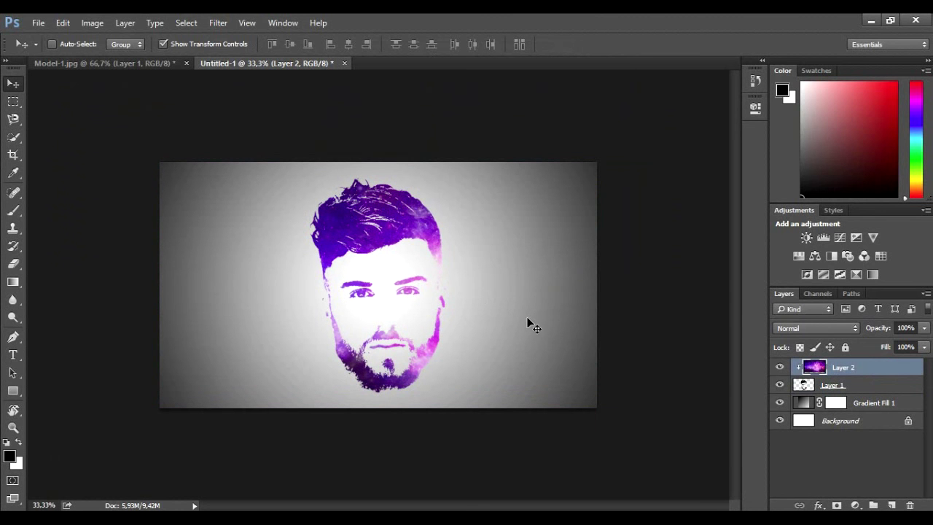
left_click_drag(640, 419, 620, 408)
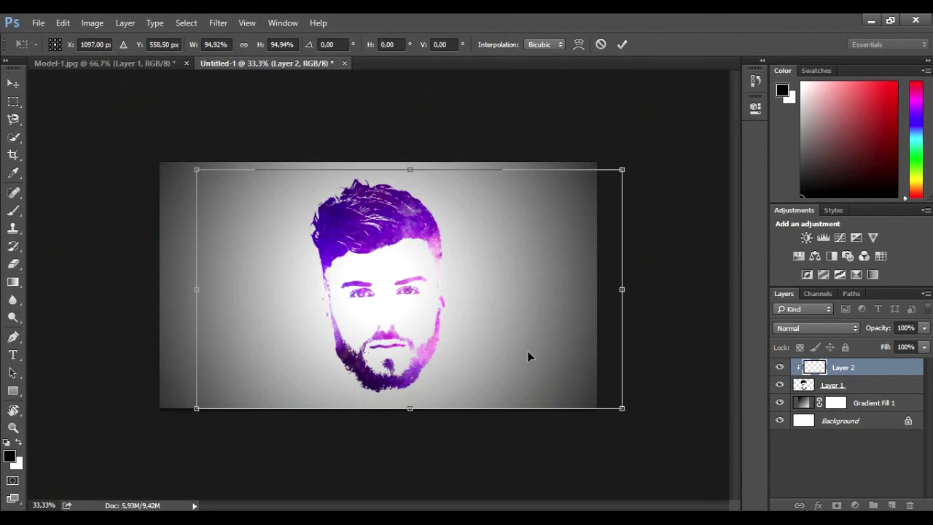
mouse_move(527, 351)
left_mouse_down()
mouse_move(554, 363)
mouse_move(538, 344)
left_mouse_up()
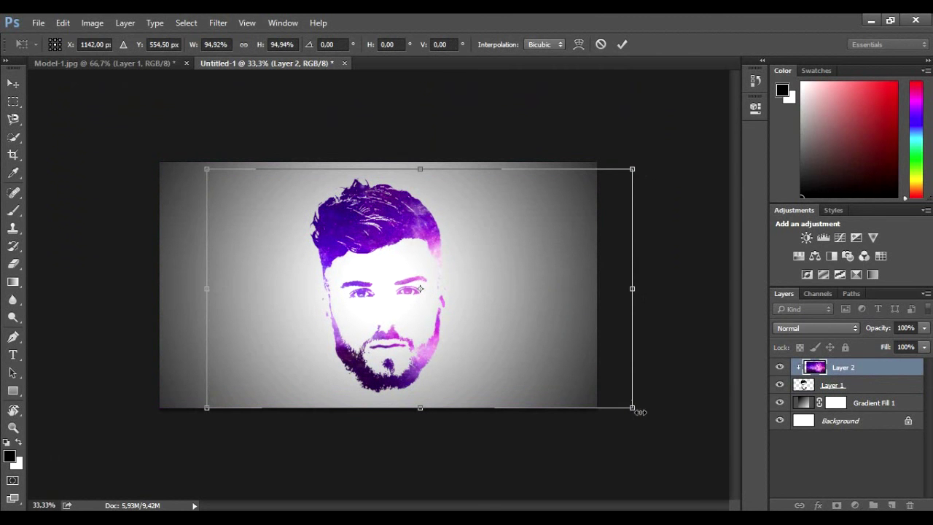
left_click_drag(639, 424, 590, 438)
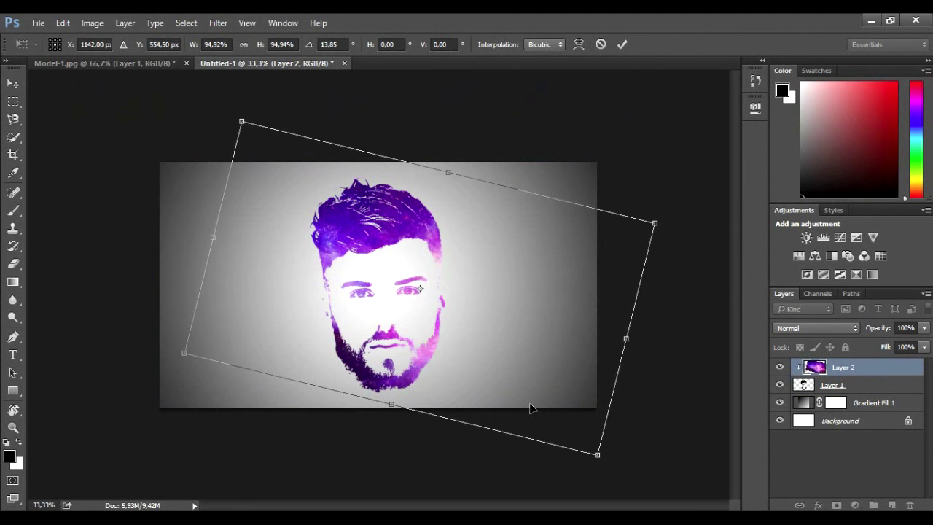
left_click_drag(532, 408, 554, 419)
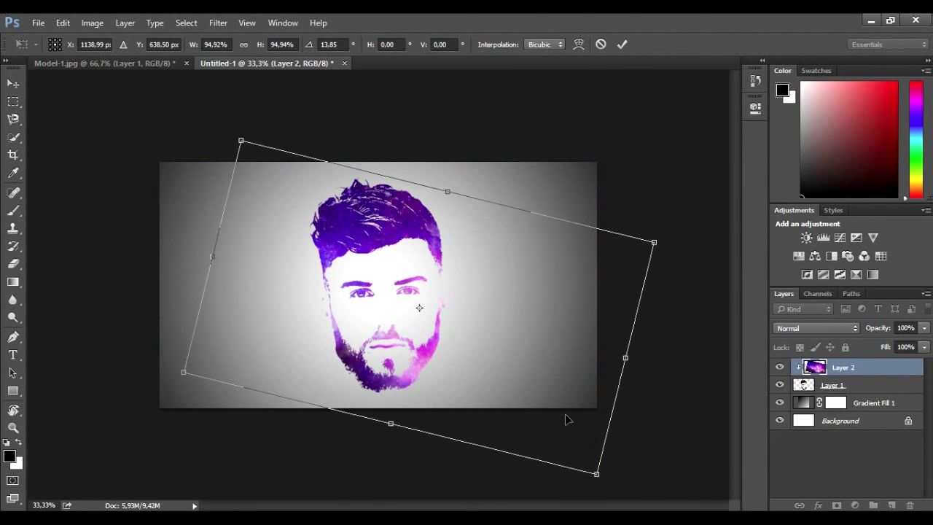
left_click(622, 44)
left_click(821, 423)
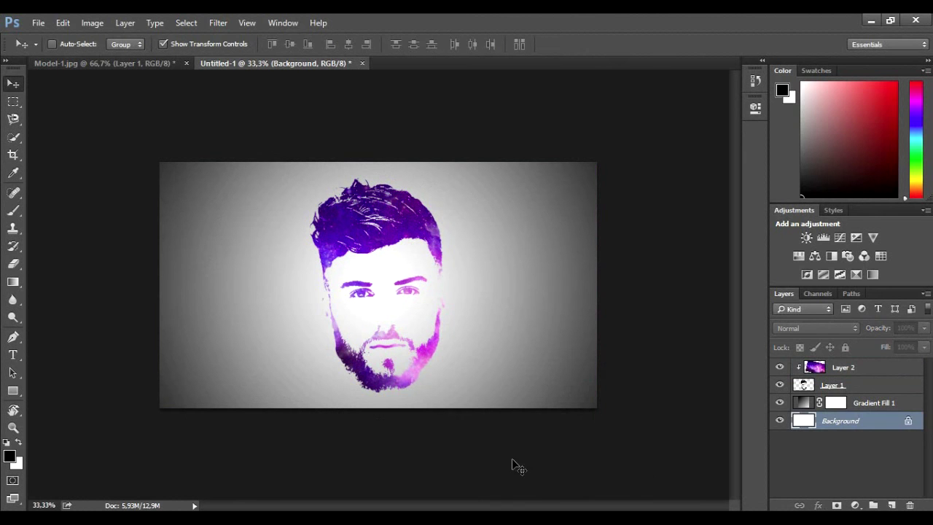